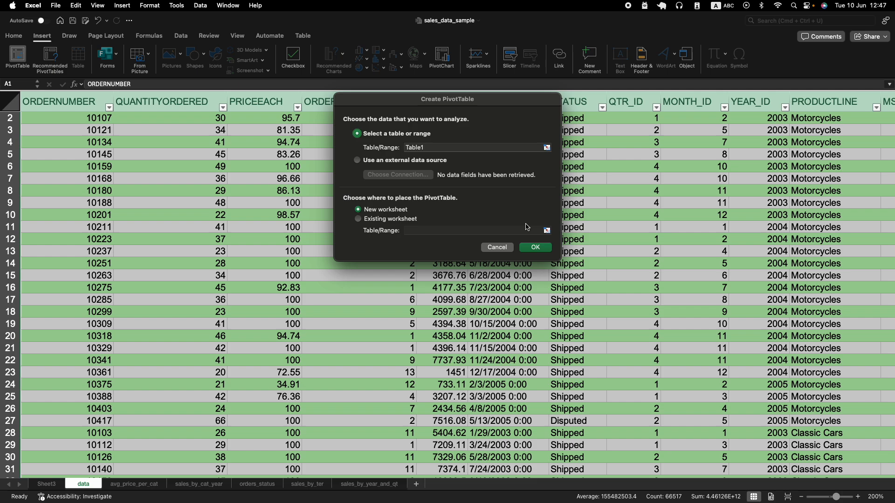
Create a PivotTable from Table1 on a new worksheet
{"action": "left_click", "coordinate": [530, 249]}
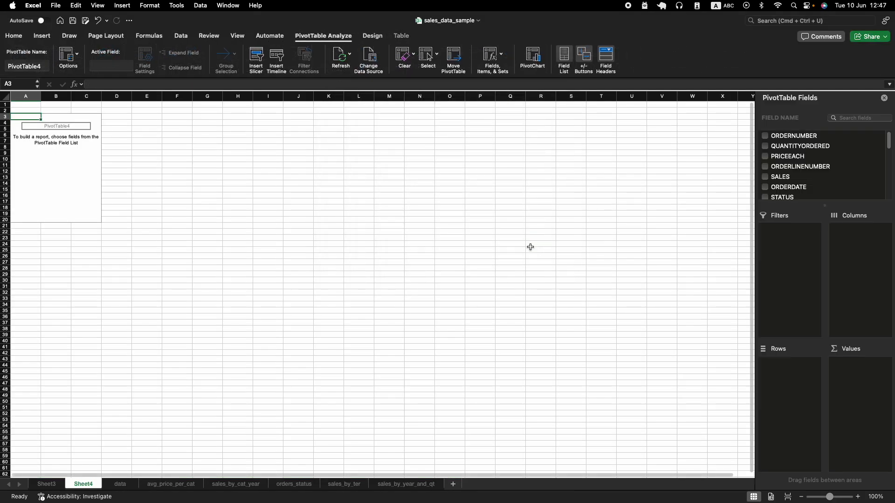
{"action": "left_click", "coordinate": [858, 497]}
{"action": "left_click", "coordinate": [858, 497]}
{"action": "left_click", "coordinate": [858, 497]}
{"action": "left_click", "coordinate": [858, 497]}
{"action": "left_click", "coordinate": [858, 497]}
{"action": "left_click", "coordinate": [858, 497]}
{"action": "left_click", "coordinate": [858, 497]}
{"action": "left_click", "coordinate": [858, 496]}
{"action": "left_click", "coordinate": [858, 497]}
{"action": "left_click", "coordinate": [858, 497]}
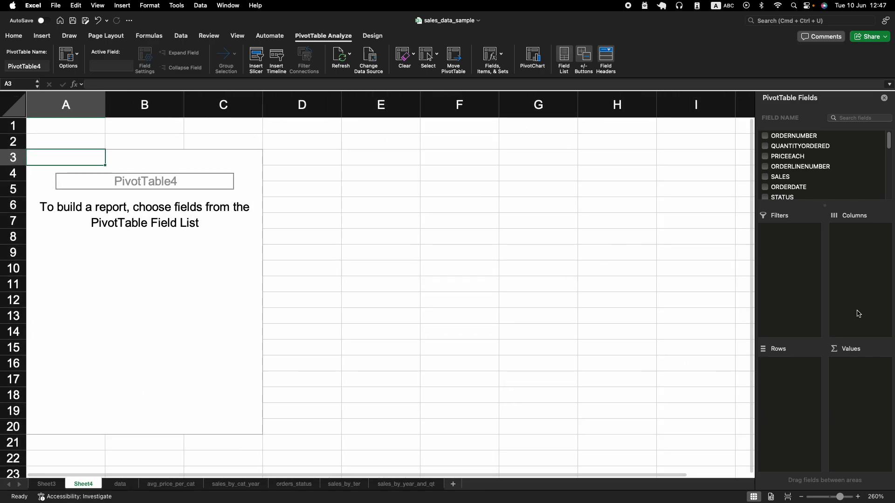
Find the CITY field and add it to the PivotTable's rows, then look through the list of cities
{"action": "left_click", "coordinate": [856, 119]}
{"action": "type", "text": "cit"}
{"action": "left_click_drag", "start_coordinate": [818, 134], "coordinate": [767, 373]}
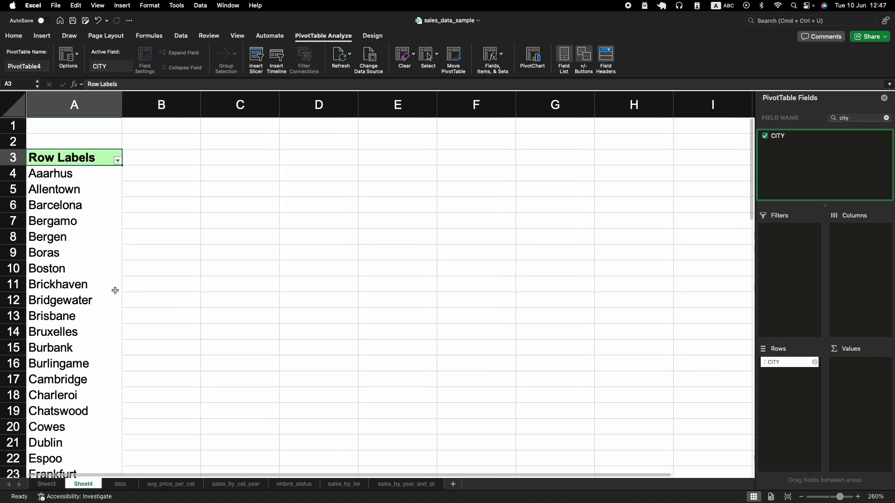
{"action": "scroll", "coordinate": [116, 290], "scroll_direction": "down", "scroll_amount": 20}
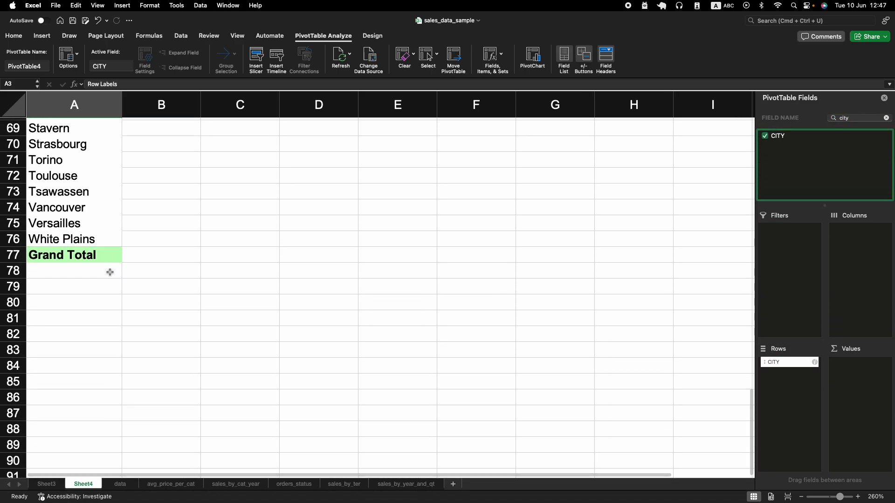
{"action": "scroll", "coordinate": [107, 252], "scroll_direction": "up", "scroll_amount": 12}
{"action": "scroll", "coordinate": [107, 252], "scroll_direction": "up", "scroll_amount": 9}
{"action": "scroll", "coordinate": [107, 233], "scroll_direction": "down", "scroll_amount": 3}
{"action": "scroll", "coordinate": [156, 222], "scroll_direction": "up", "scroll_amount": 3}
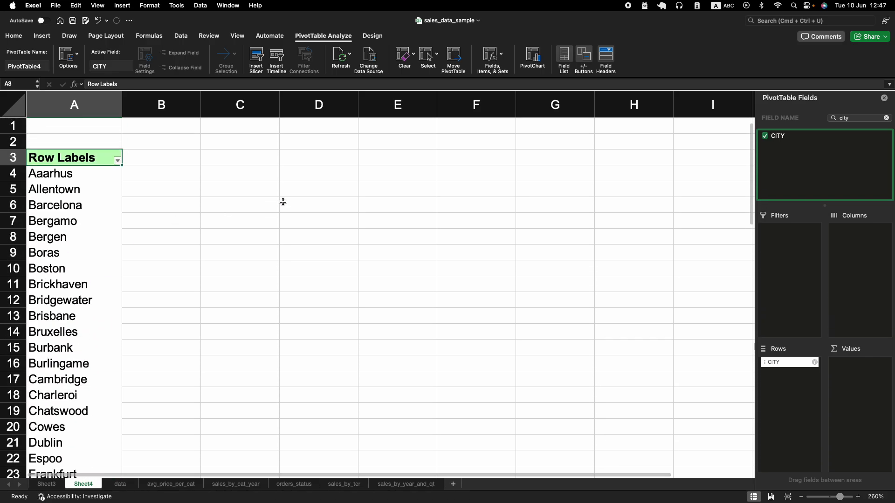
Find the SALES field and add it to the PivotTable's values as a sum
{"action": "left_click", "coordinate": [887, 118]}
{"action": "type", "text": "sa"}
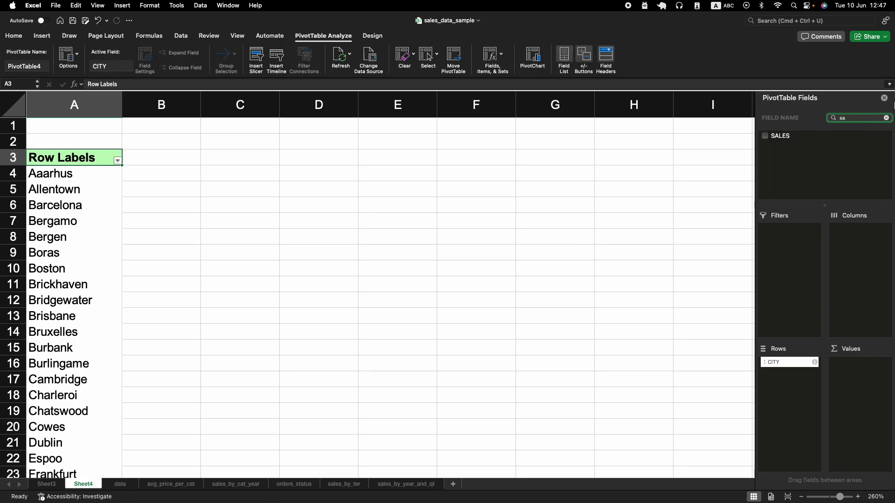
{"action": "left_click_drag", "start_coordinate": [796, 144], "coordinate": [863, 373]}
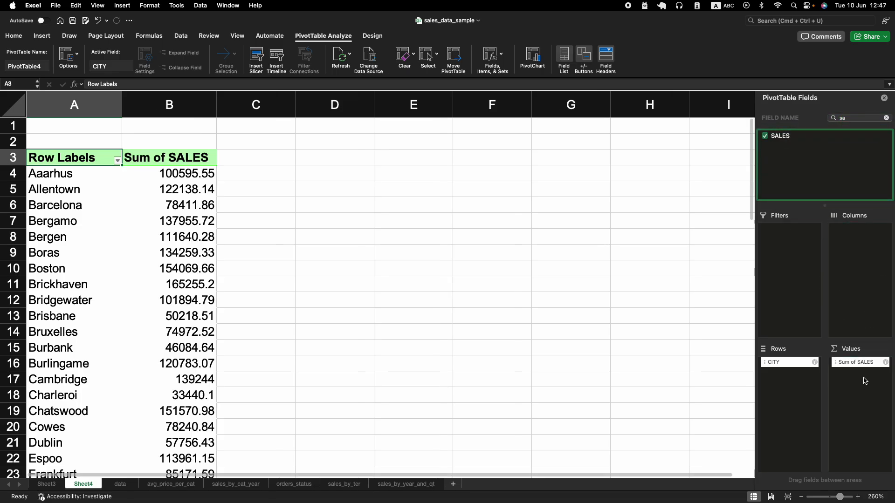
Sort the cities in descending order by Sum of SALES
{"action": "left_click", "coordinate": [118, 161]}
{"action": "left_click", "coordinate": [207, 195]}
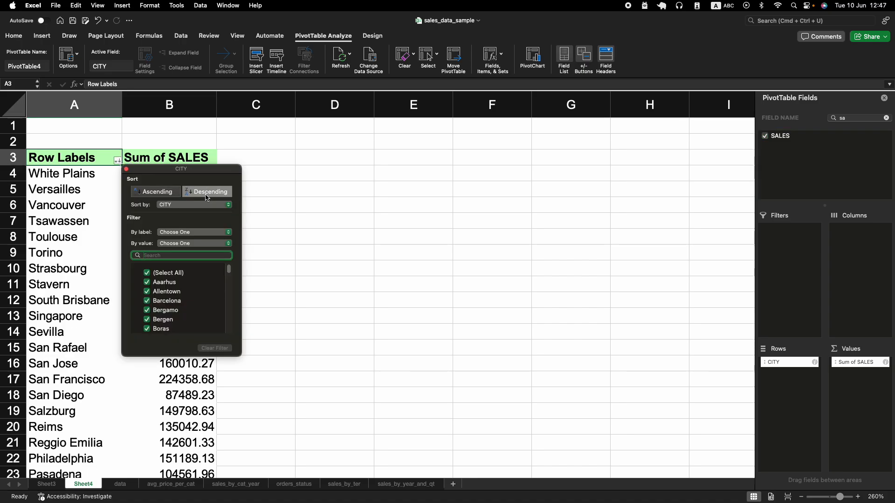
{"action": "left_click", "coordinate": [204, 205]}
{"action": "left_click", "coordinate": [201, 217]}
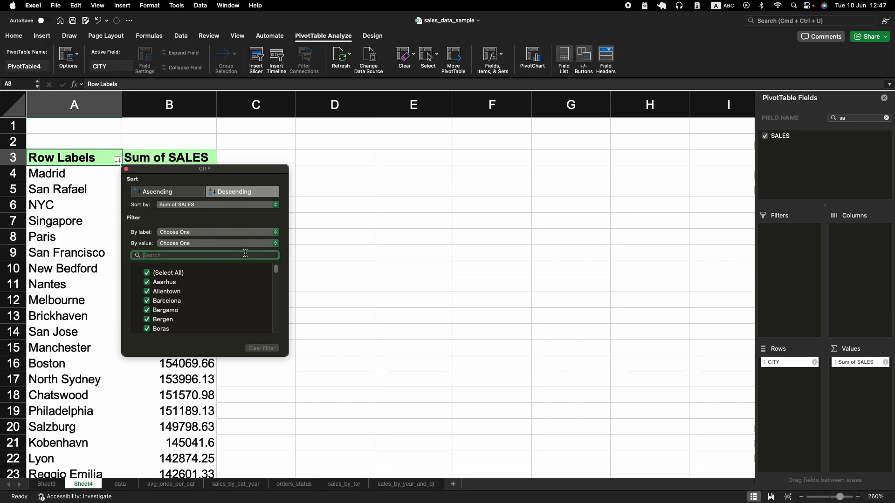
{"action": "left_click", "coordinate": [127, 171]}
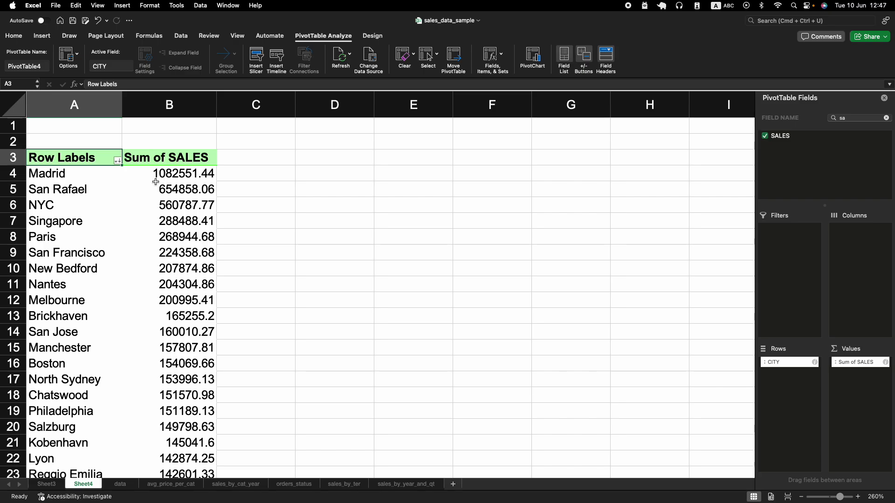
{"action": "scroll", "coordinate": [152, 228], "scroll_direction": "down", "scroll_amount": 5}
{"action": "scroll", "coordinate": [152, 228], "scroll_direction": "up", "scroll_amount": 5}
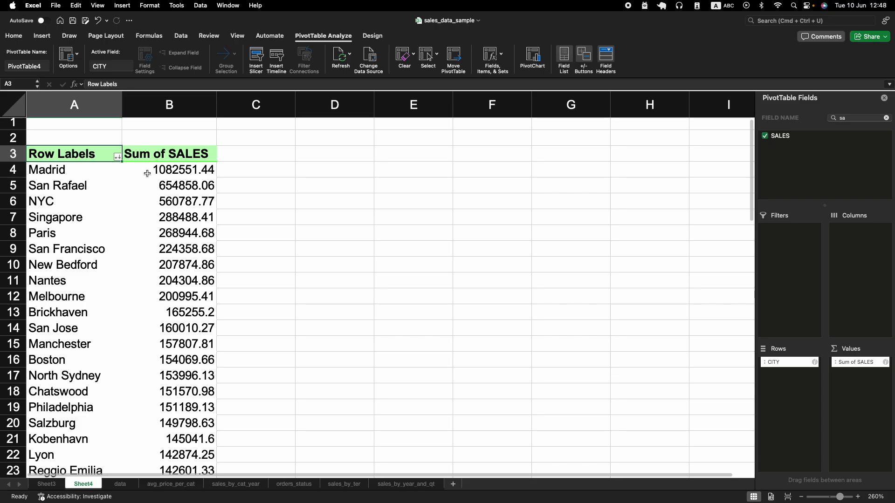
Filter the city rows by value with the Top 10 filter set to 7 items
{"action": "left_click", "coordinate": [117, 158]}
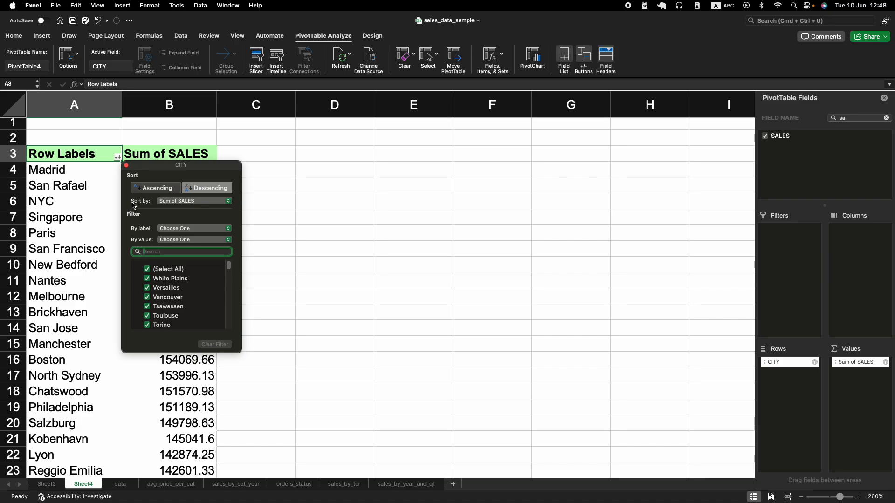
{"action": "left_click", "coordinate": [170, 239]}
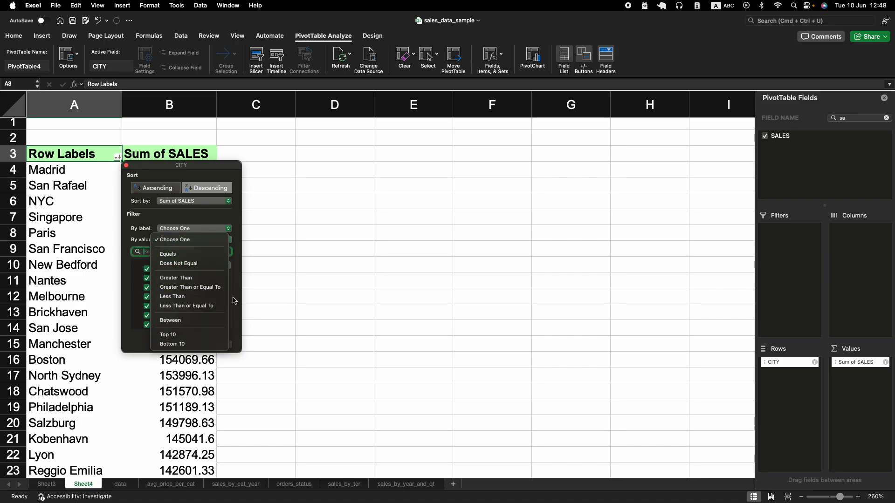
{"action": "left_click", "coordinate": [199, 335]}
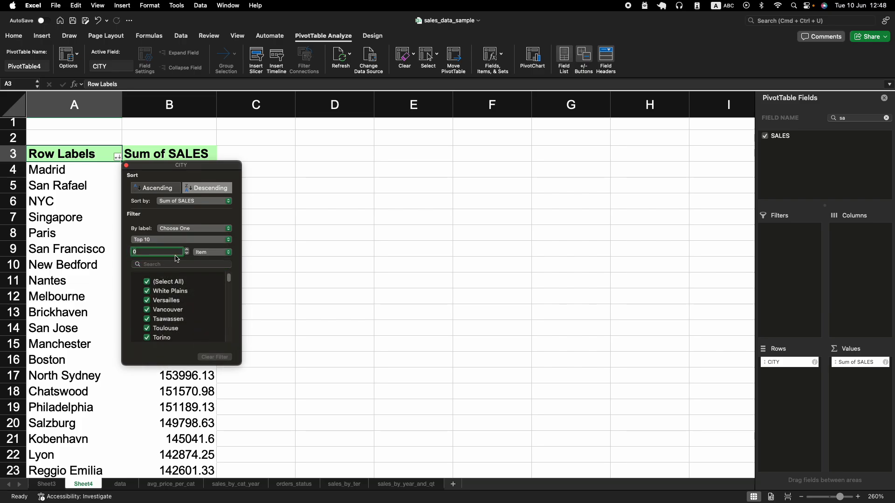
{"action": "left_click", "coordinate": [203, 254]}
{"action": "left_click", "coordinate": [158, 253]}
{"action": "key", "text": "Return"}
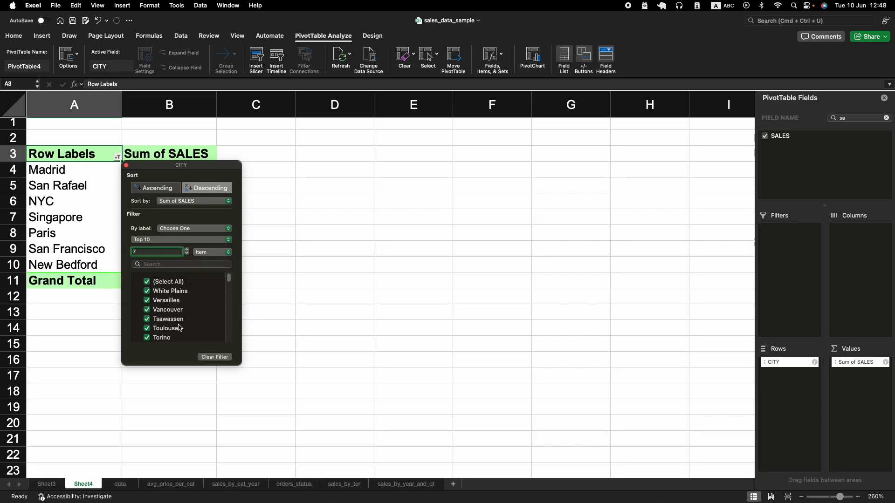
{"action": "left_click", "coordinate": [126, 166]}
{"action": "left_click_drag", "start_coordinate": [72, 173], "coordinate": [67, 265]}
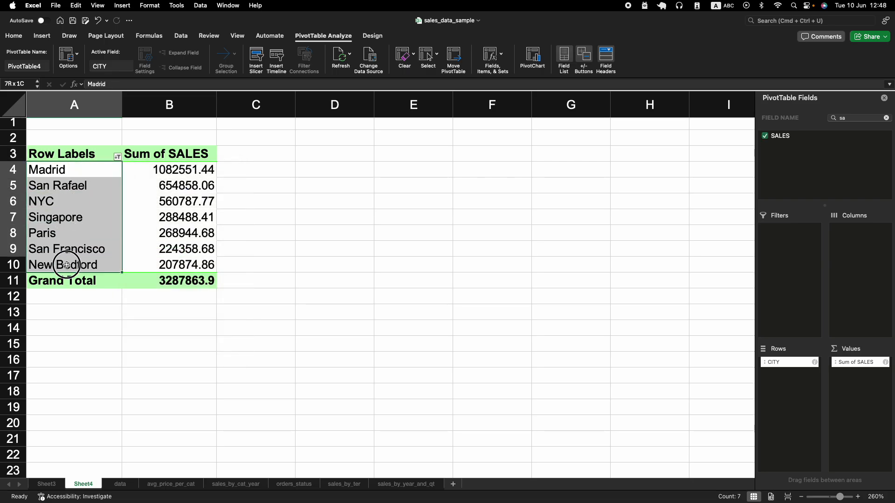
{"action": "left_click_drag", "start_coordinate": [172, 169], "coordinate": [161, 263]}
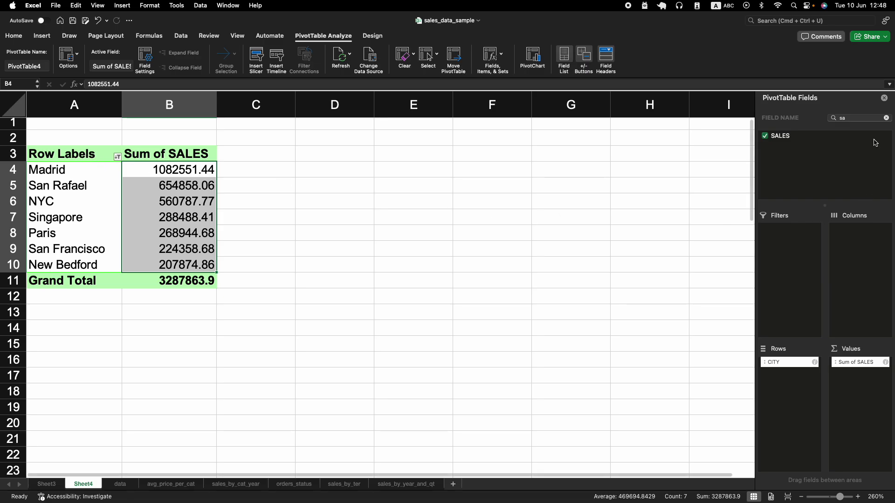
Find the YEAR_ID field and add it to the PivotTable's columns to split city sales by year
{"action": "left_click", "coordinate": [886, 118]}
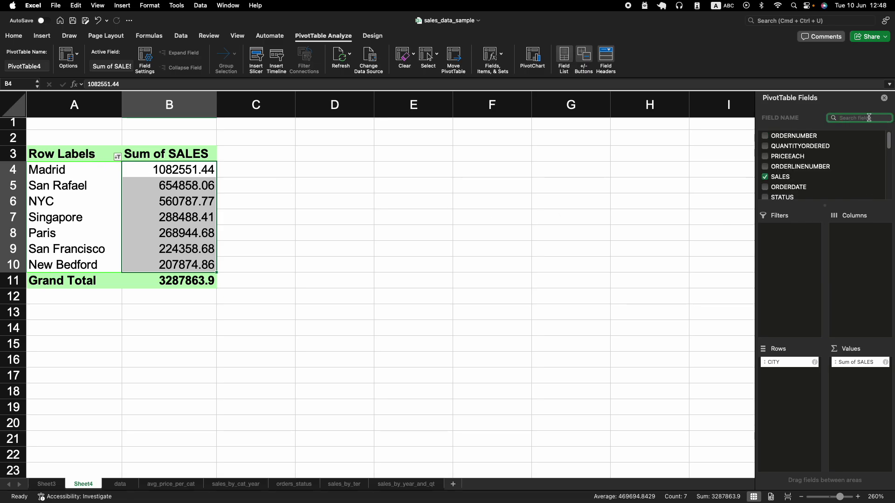
{"action": "type", "text": "yea"}
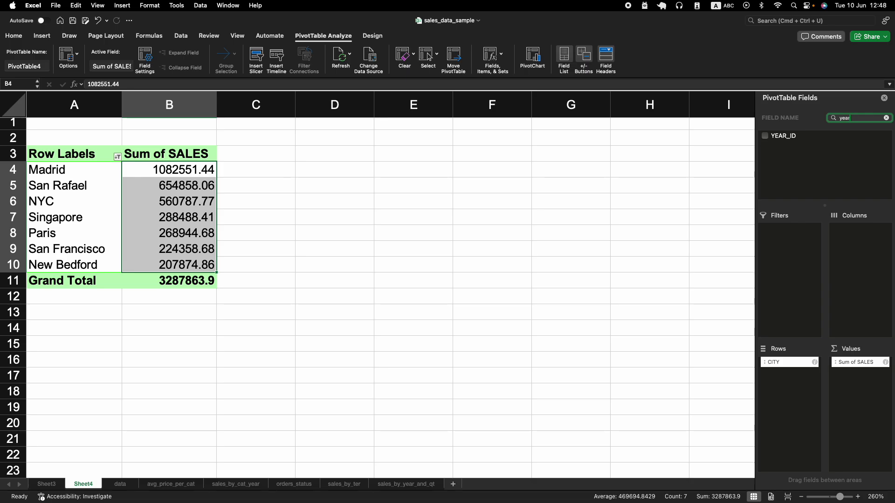
{"action": "type", "text": "r"}
{"action": "key", "text": "BackSpace"}
{"action": "key", "text": "BackSpace"}
{"action": "key", "text": "BackSpace"}
{"action": "key", "text": "BackSpace"}
{"action": "type", "text": "ter"}
{"action": "left_click", "coordinate": [886, 118]}
{"action": "type", "text": "year"}
{"action": "left_click_drag", "start_coordinate": [800, 137], "coordinate": [858, 257]}
{"action": "left_click", "coordinate": [321, 235]}
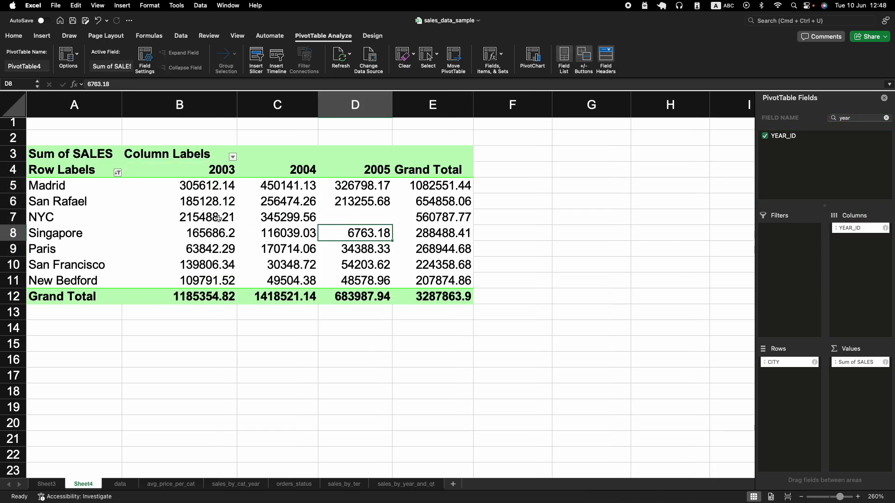
{"action": "left_click_drag", "start_coordinate": [49, 187], "coordinate": [425, 286]}
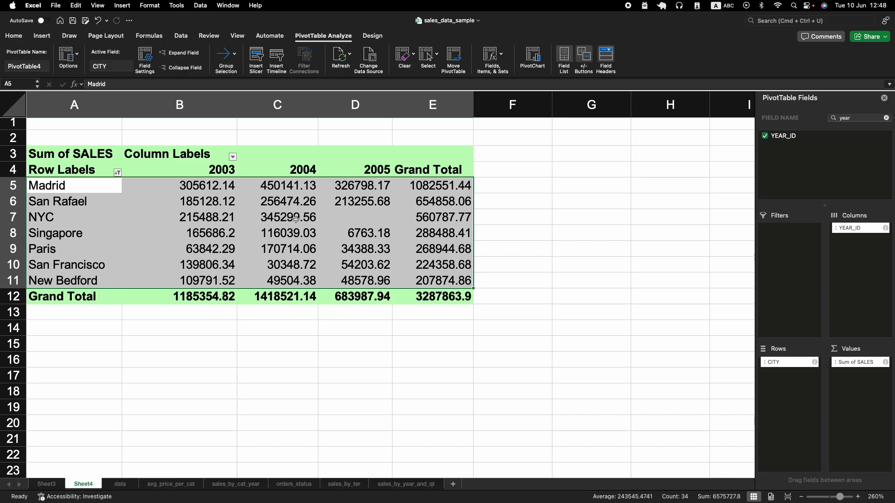
{"action": "left_click", "coordinate": [227, 204]}
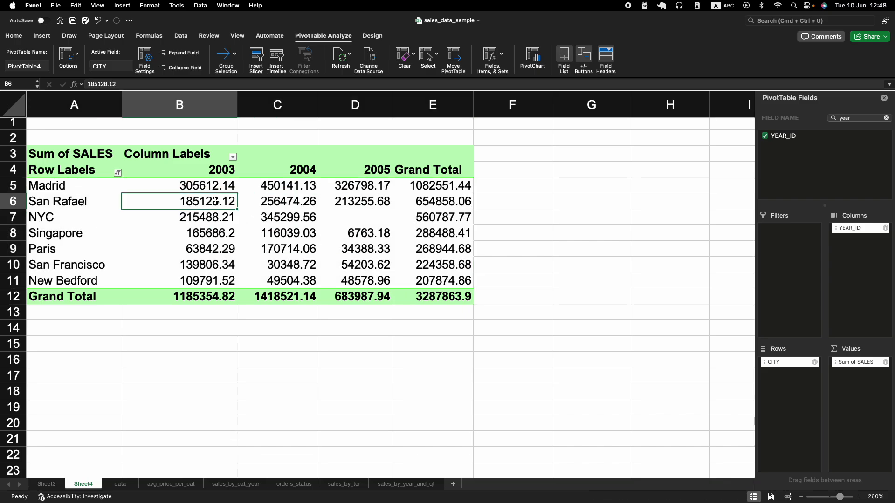
Filter the year columns by value with the Top 10 filter set to 2 items
{"action": "left_click", "coordinate": [233, 158]}
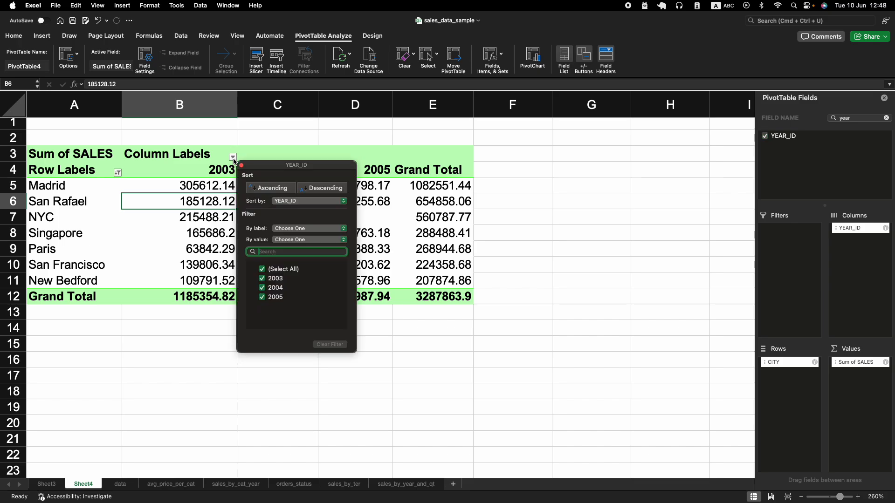
{"action": "left_click", "coordinate": [286, 240]}
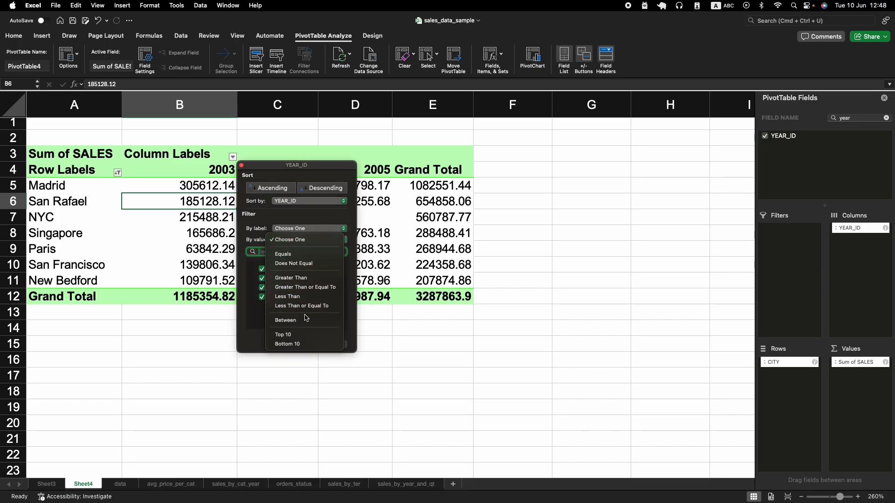
{"action": "left_click", "coordinate": [306, 335]}
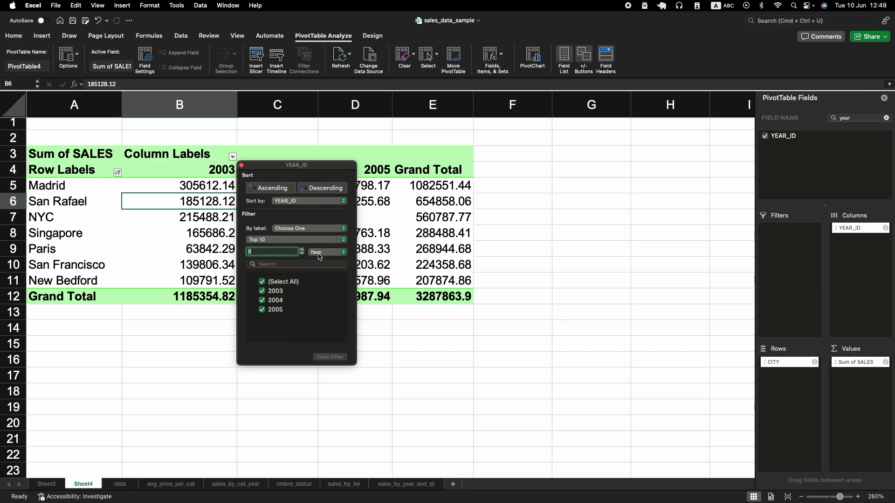
{"action": "type", "text": "2"}
{"action": "key", "text": "Return"}
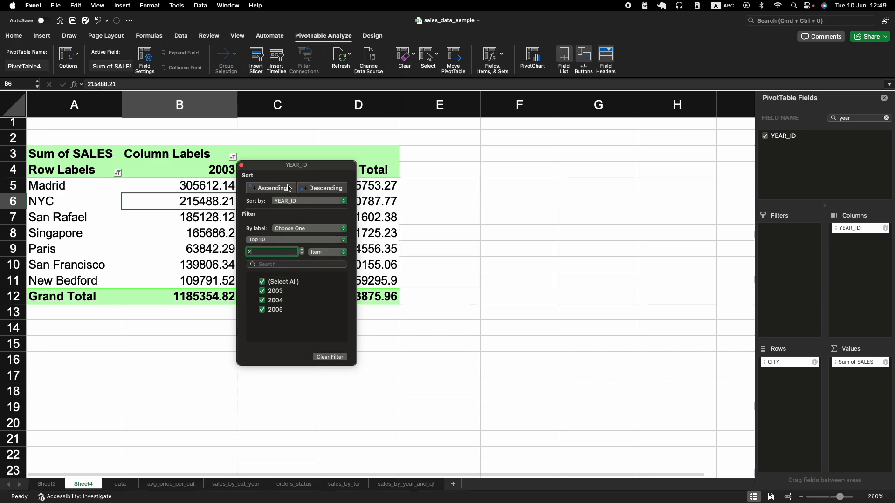
{"action": "left_click_drag", "start_coordinate": [296, 166], "coordinate": [546, 167]}
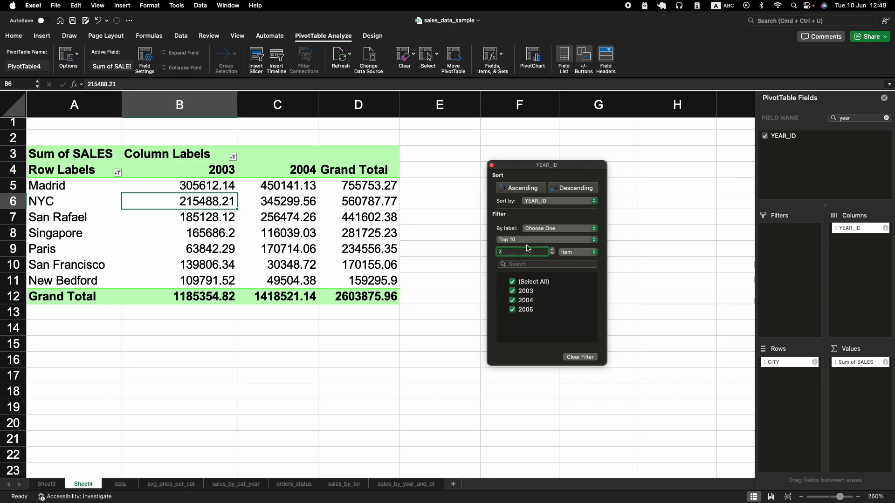
Reduce the year columns' top filter to 1 item and remove YEAR_ID from the columns
{"action": "key", "text": "Return"}
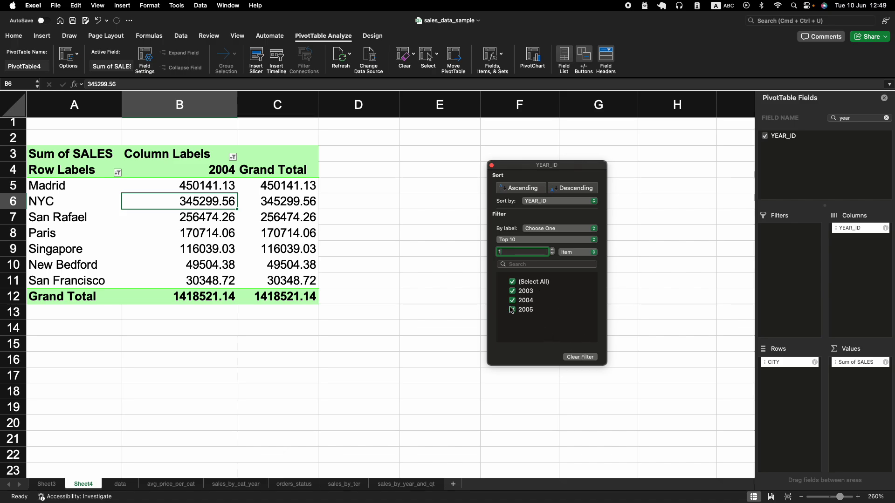
{"action": "left_click", "coordinate": [492, 166]}
{"action": "left_click_drag", "start_coordinate": [862, 228], "coordinate": [641, 228]}
Clear the field search and add DEALSIZE to the PivotTable's columns
{"action": "left_click", "coordinate": [886, 118]}
{"action": "scroll", "coordinate": [834, 157], "scroll_direction": "down", "scroll_amount": 2}
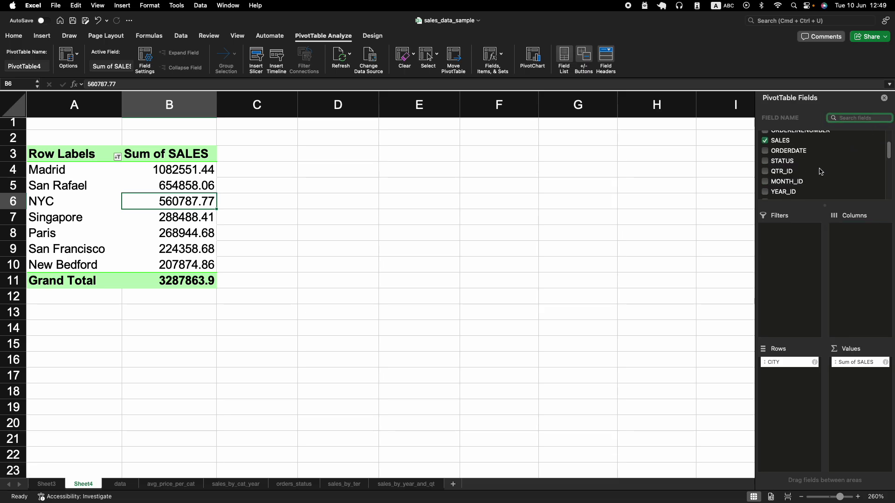
{"action": "scroll", "coordinate": [820, 171], "scroll_direction": "down", "scroll_amount": 3}
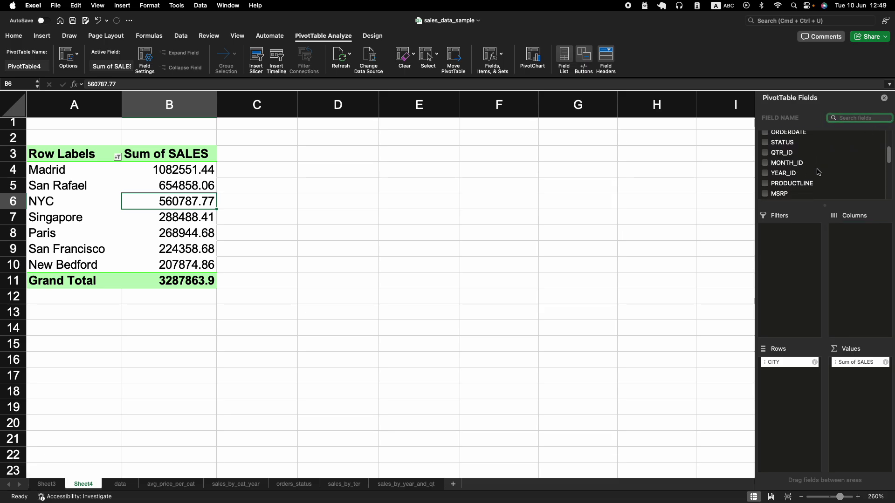
{"action": "scroll", "coordinate": [812, 175], "scroll_direction": "down", "scroll_amount": 5}
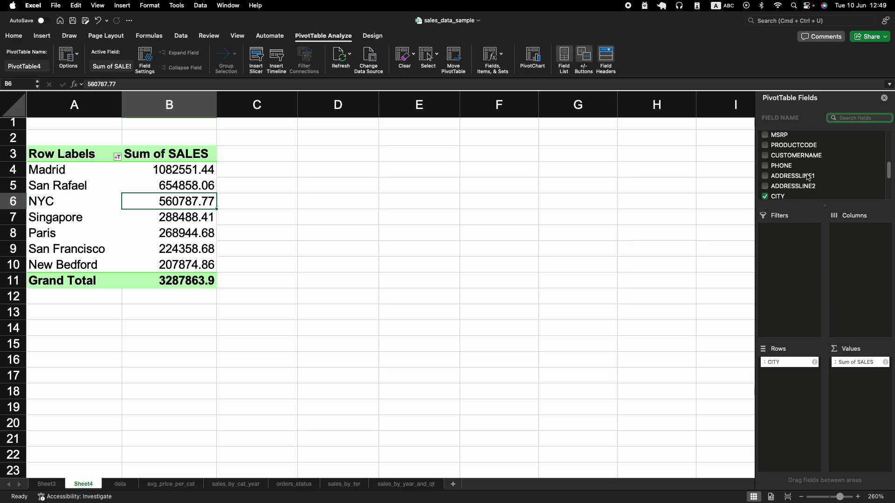
{"action": "scroll", "coordinate": [808, 177], "scroll_direction": "up", "scroll_amount": 3}
{"action": "scroll", "coordinate": [808, 176], "scroll_direction": "down", "scroll_amount": 5}
{"action": "scroll", "coordinate": [808, 175], "scroll_direction": "up", "scroll_amount": 3}
{"action": "scroll", "coordinate": [808, 175], "scroll_direction": "down", "scroll_amount": 3}
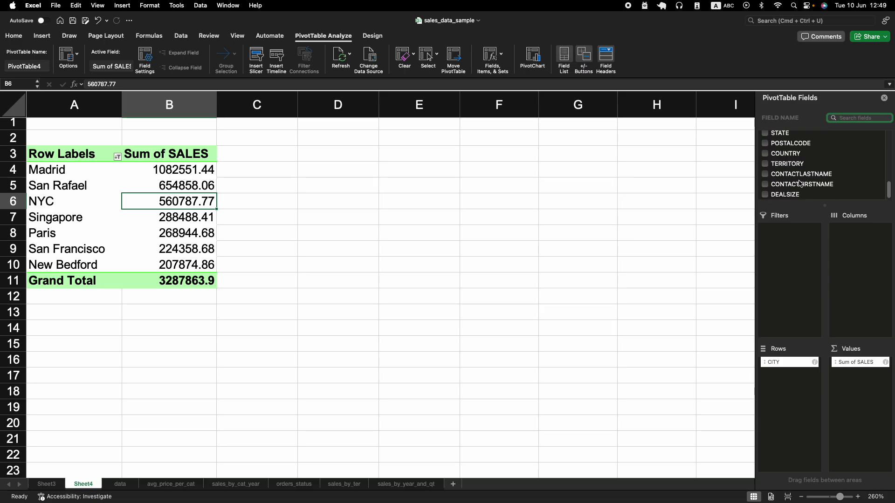
{"action": "scroll", "coordinate": [795, 177], "scroll_direction": "up", "scroll_amount": 10}
{"action": "scroll", "coordinate": [795, 178], "scroll_direction": "down", "scroll_amount": 10}
{"action": "left_click", "coordinate": [791, 194]}
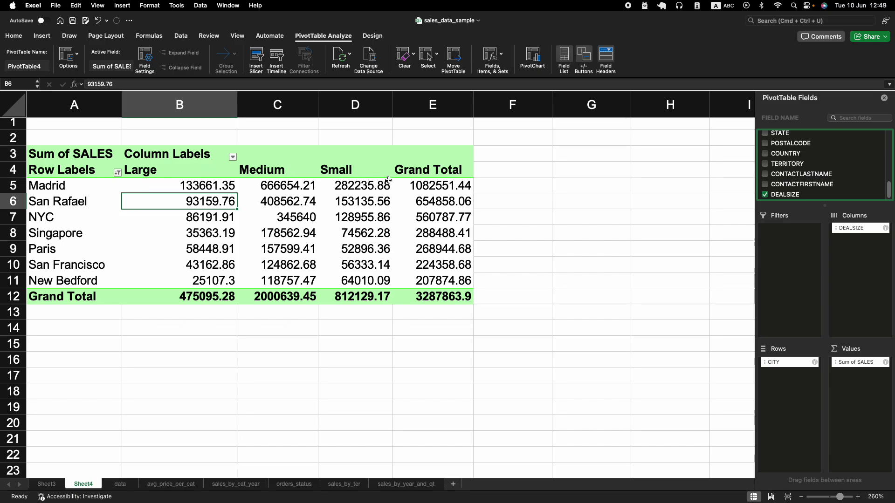
Filter the DEALSIZE columns by value with the Top 10 filter set to 1 item, and raise the limit to 3 items
{"action": "left_click", "coordinate": [233, 157]}
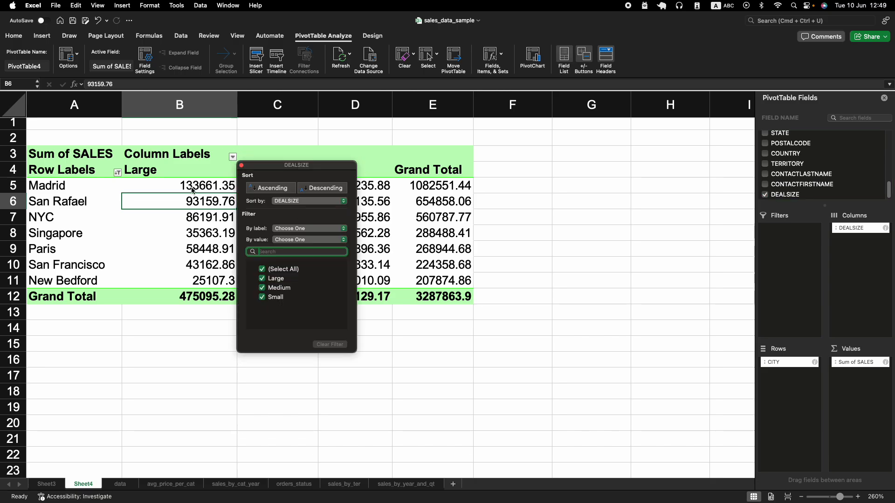
{"action": "left_click", "coordinate": [301, 240]}
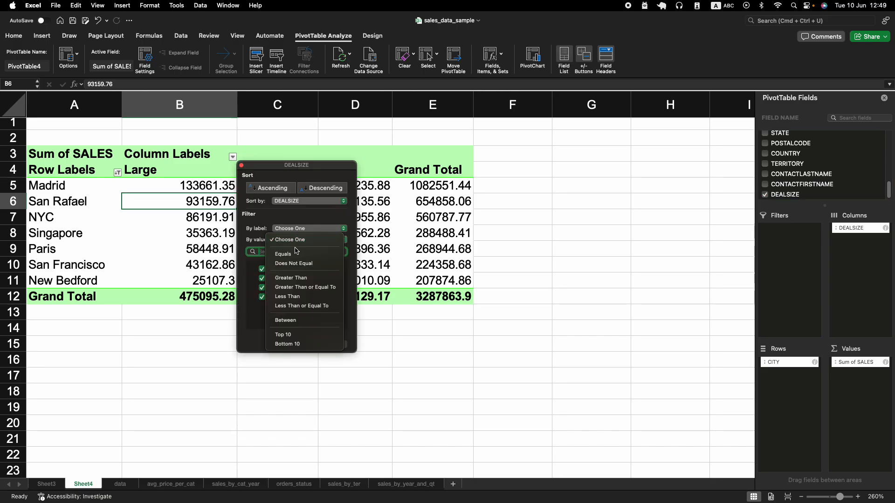
{"action": "left_click", "coordinate": [298, 332]}
{"action": "left_click", "coordinate": [274, 252]}
{"action": "type", "text": "1"}
{"action": "left_click_drag", "start_coordinate": [298, 165], "coordinate": [494, 294]}
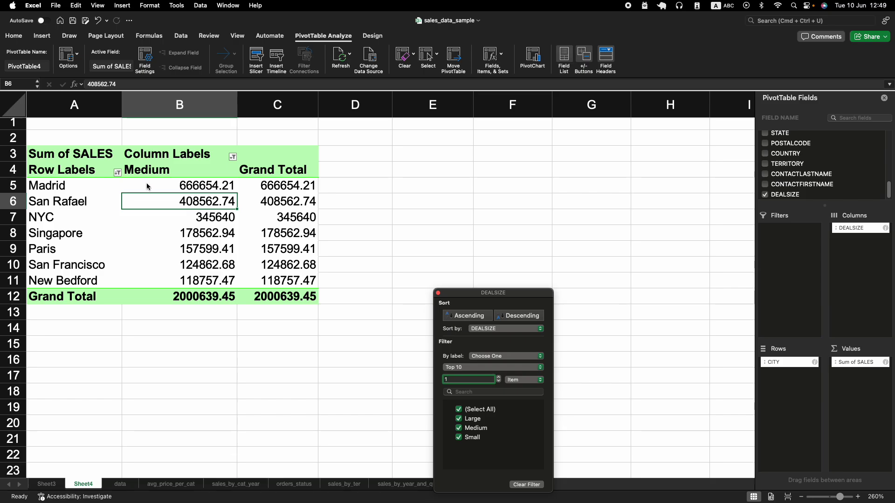
{"action": "type", "text": "1"}
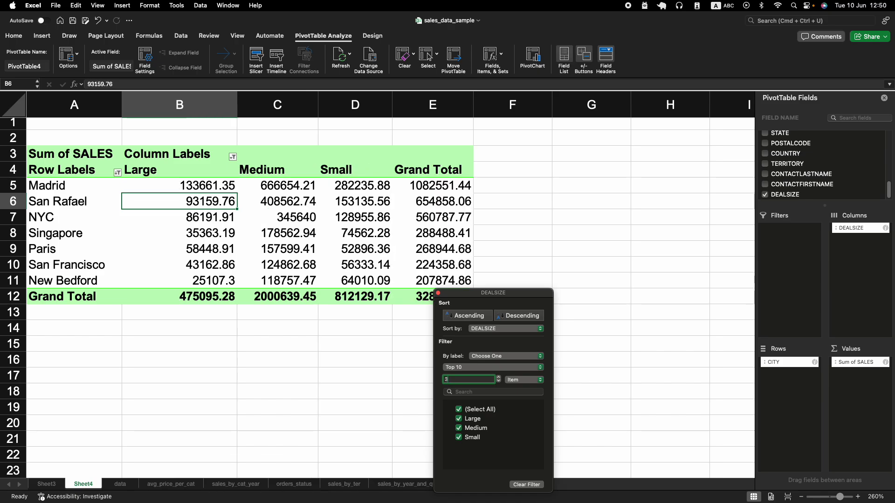
{"action": "left_click", "coordinate": [438, 294]}
Search the field list for "year" and add YEAR_ID to the PivotTable's filters area
{"action": "left_click", "coordinate": [849, 118]}
{"action": "type", "text": "year"}
{"action": "left_click_drag", "start_coordinate": [814, 135], "coordinate": [790, 230]}
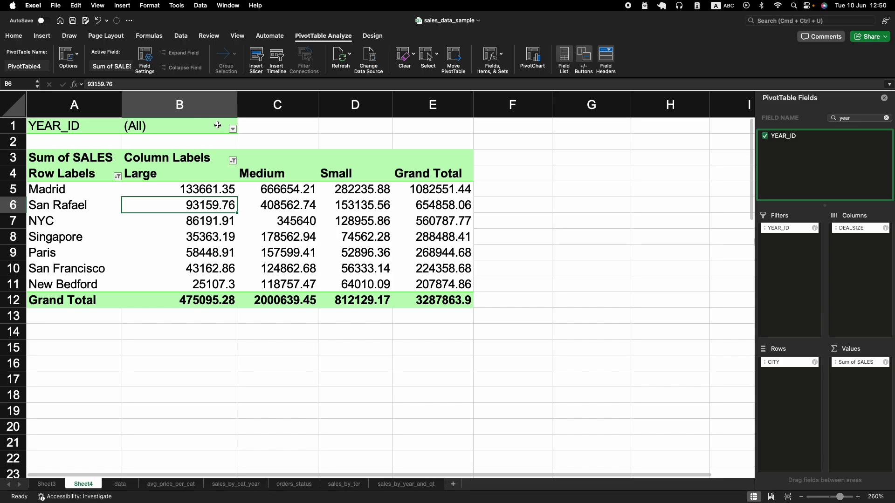
Restrict the YEAR_ID report filter to 2004 by excluding 2003 and 2005, and move the filter window off the table
{"action": "left_click", "coordinate": [233, 129]}
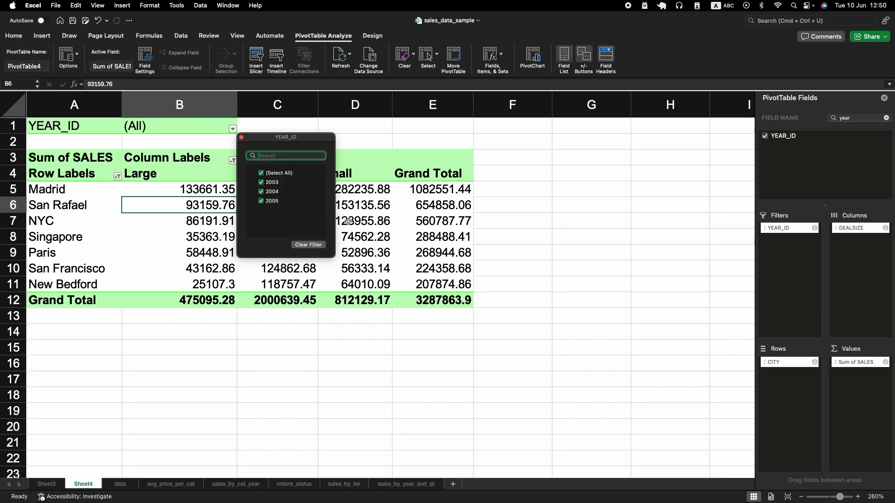
{"action": "left_click", "coordinate": [261, 183]}
{"action": "left_click", "coordinate": [262, 192]}
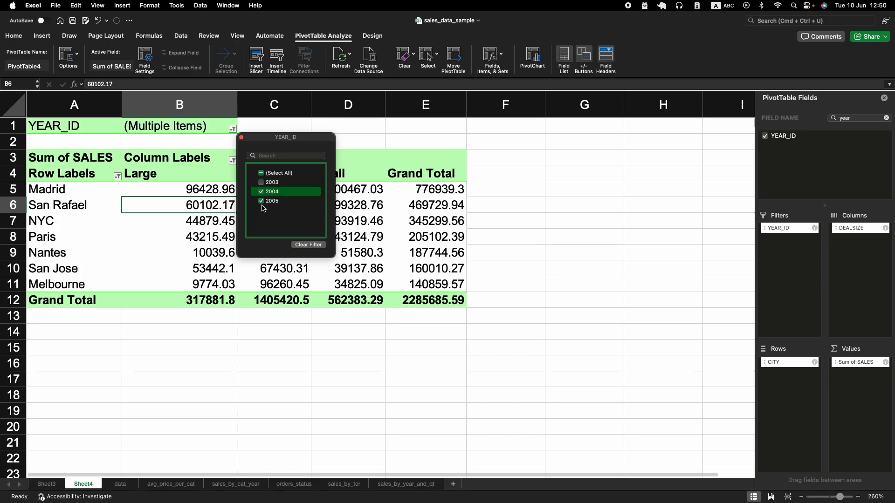
{"action": "left_click", "coordinate": [263, 202]}
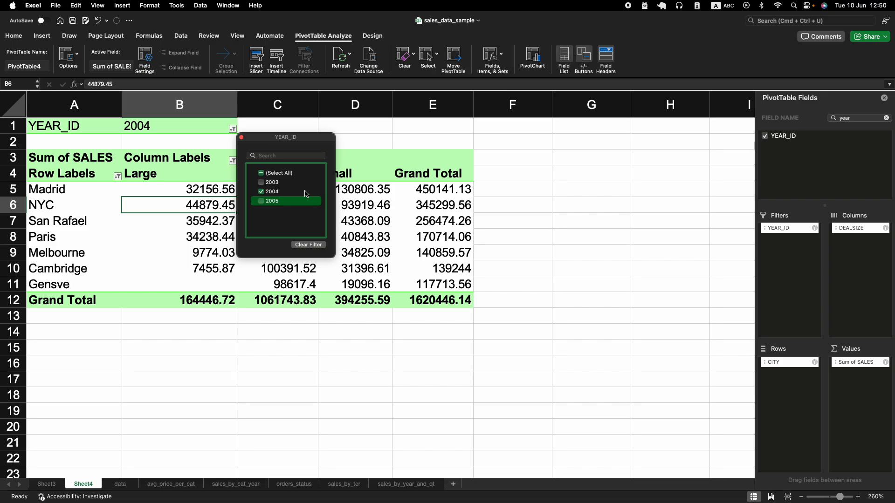
{"action": "left_click_drag", "start_coordinate": [279, 139], "coordinate": [586, 197]}
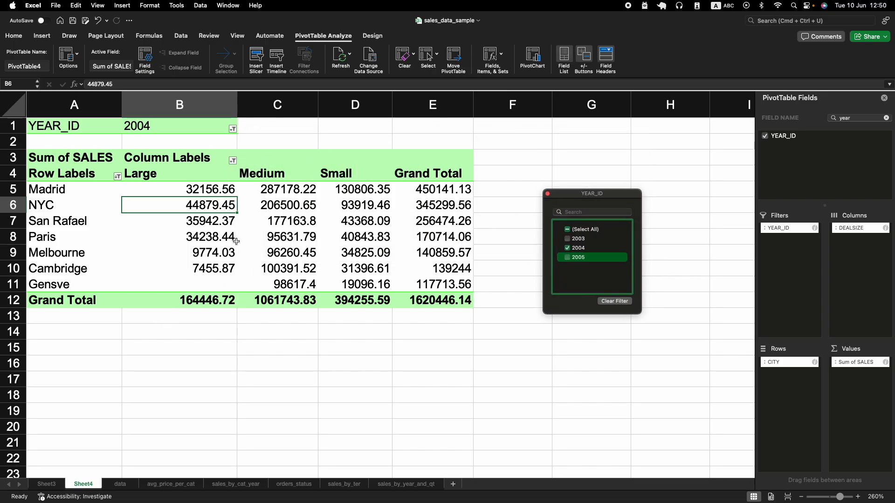
Insert a 2-D clustered column chart from the PivotTable and delete it
{"action": "left_click", "coordinate": [42, 37]}
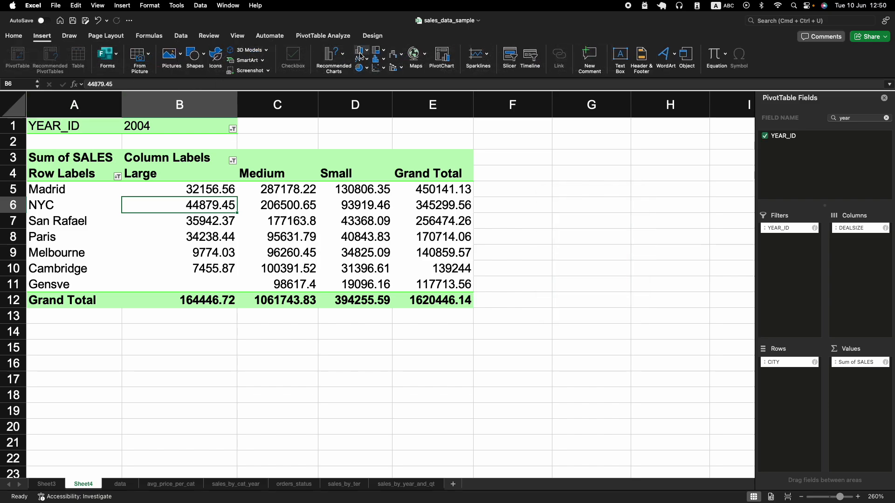
{"action": "left_click", "coordinate": [362, 52]}
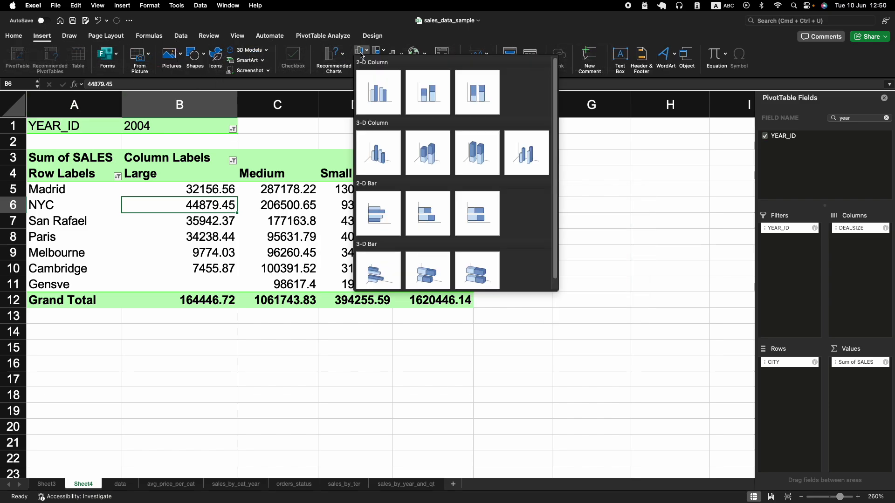
{"action": "left_click", "coordinate": [379, 95]}
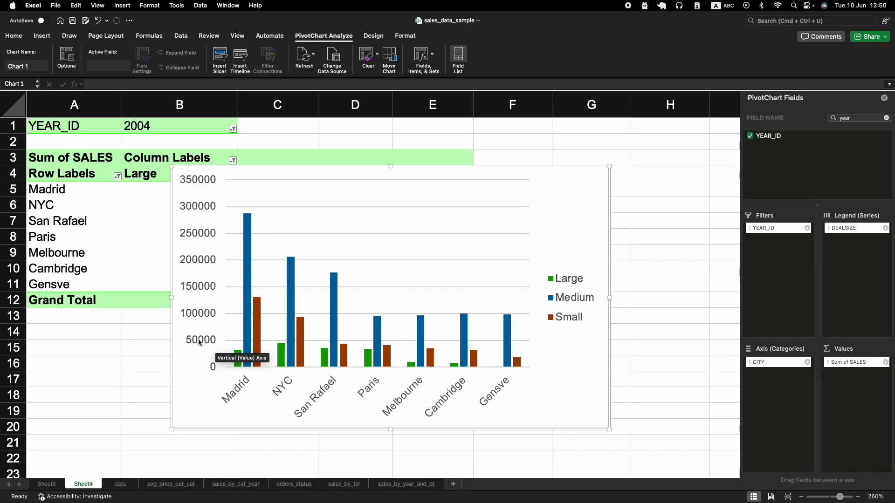
{"action": "mouse_move", "coordinate": [245, 226]}
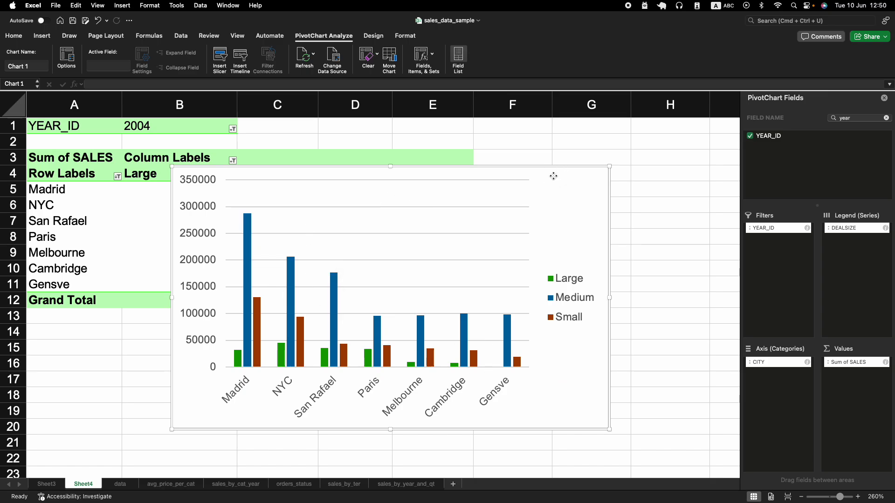
{"action": "key", "text": "Delete"}
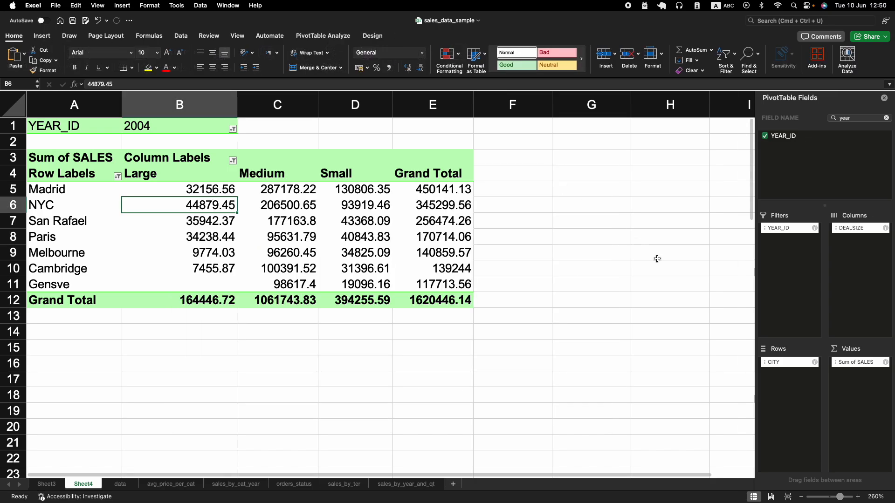
Clear the field search and format the PivotTable's sales values and totals as Number with a 1000 separator and 1 decimal place
{"action": "left_click", "coordinate": [887, 117]}
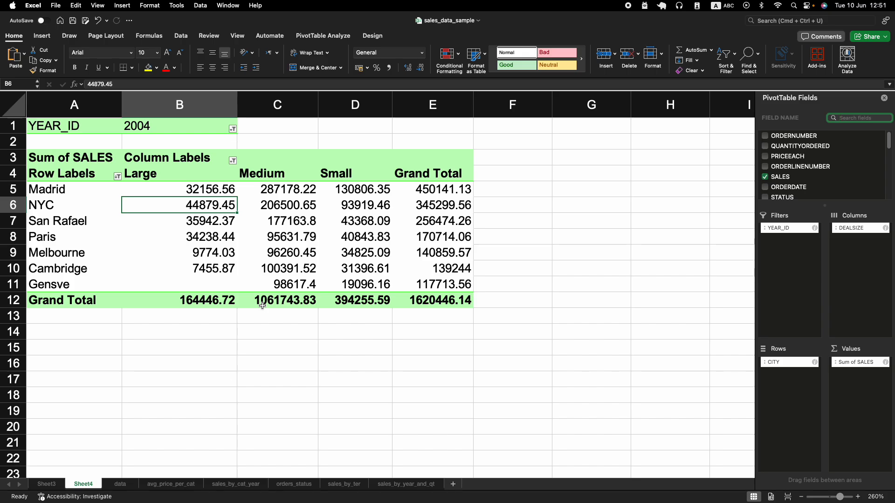
{"action": "left_click_drag", "start_coordinate": [193, 192], "coordinate": [455, 293]}
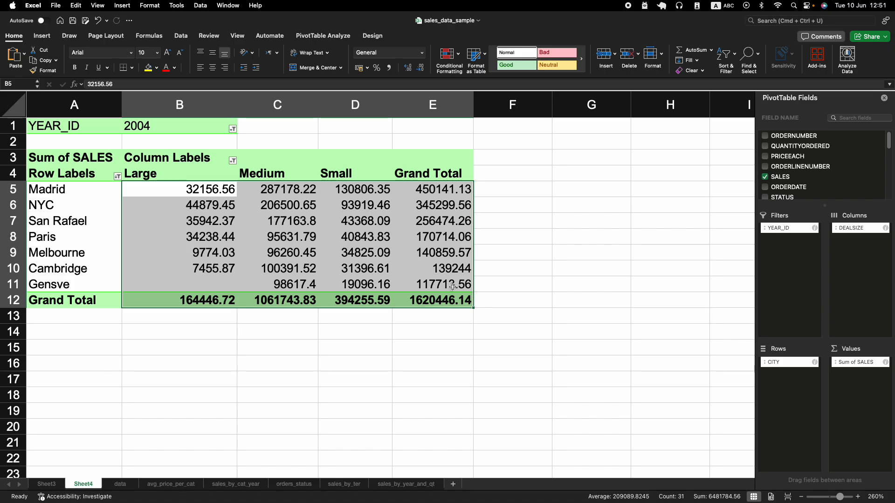
{"action": "right_click", "coordinate": [287, 223]}
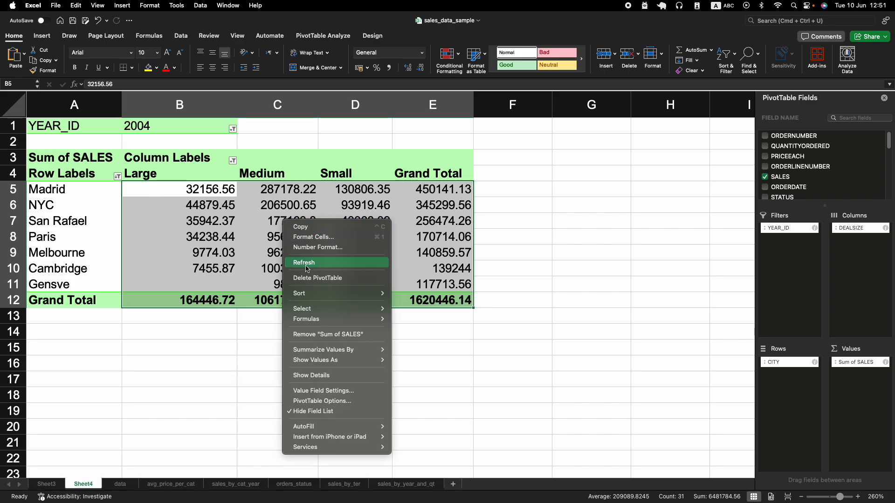
{"action": "left_click", "coordinate": [318, 247]}
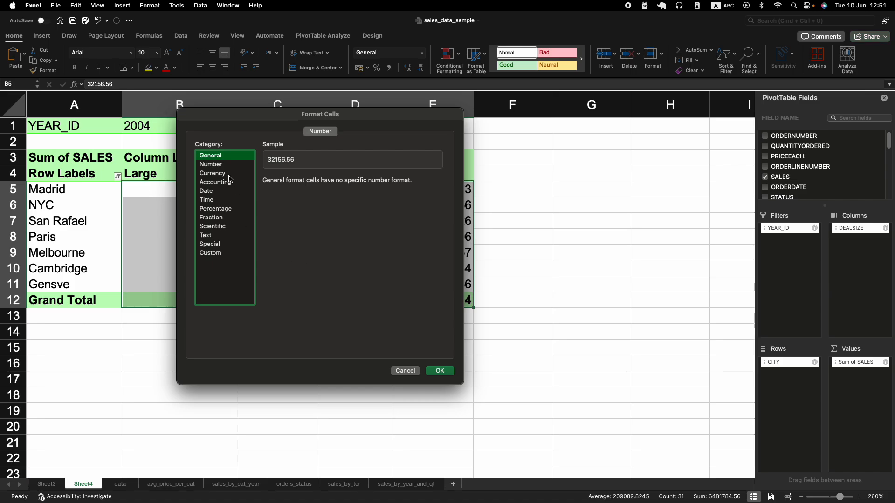
{"action": "left_click", "coordinate": [220, 165]}
{"action": "left_click", "coordinate": [281, 192]}
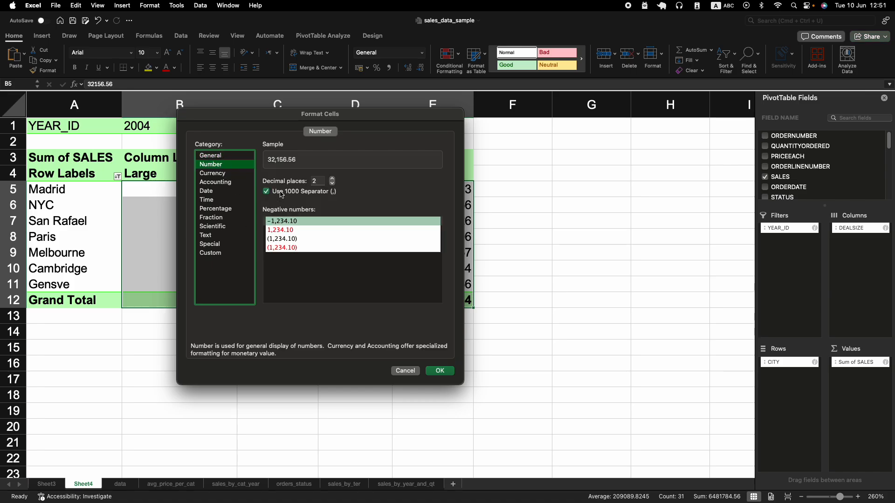
{"action": "left_click", "coordinate": [333, 183]}
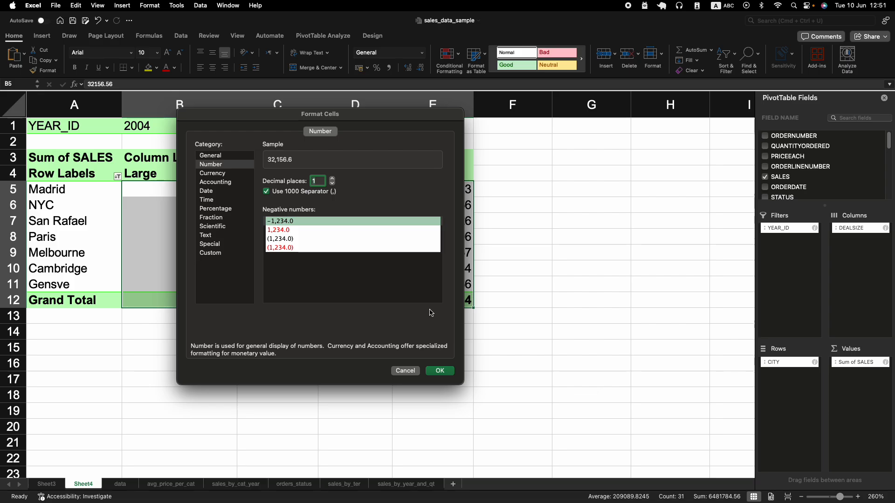
{"action": "left_click", "coordinate": [439, 371]}
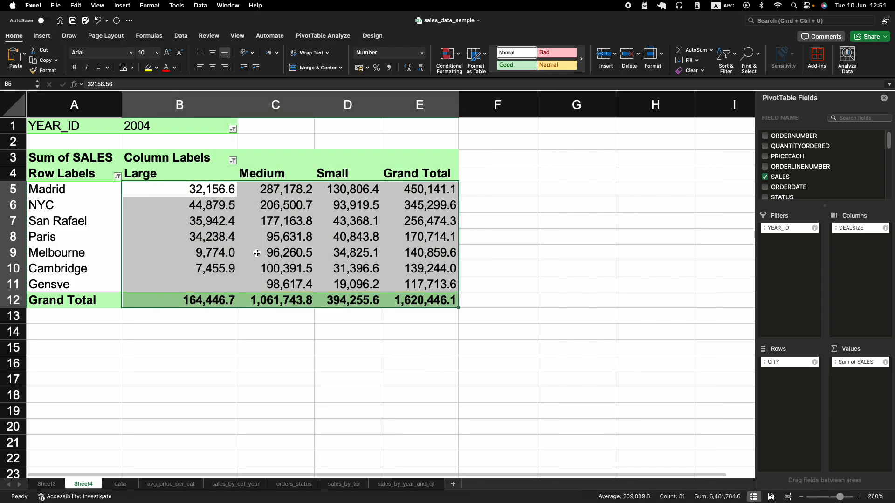
{"action": "left_click", "coordinate": [247, 240]}
{"action": "left_click_drag", "start_coordinate": [191, 190], "coordinate": [408, 300]}
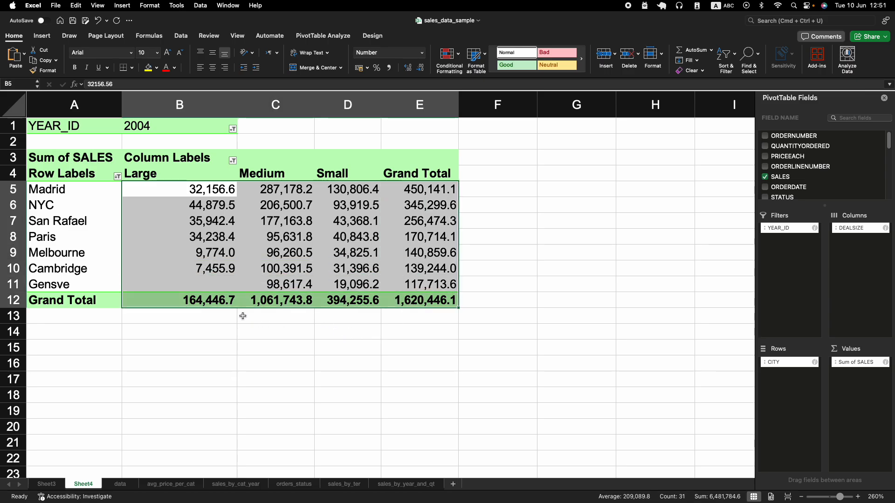
{"action": "left_click", "coordinate": [201, 306]}
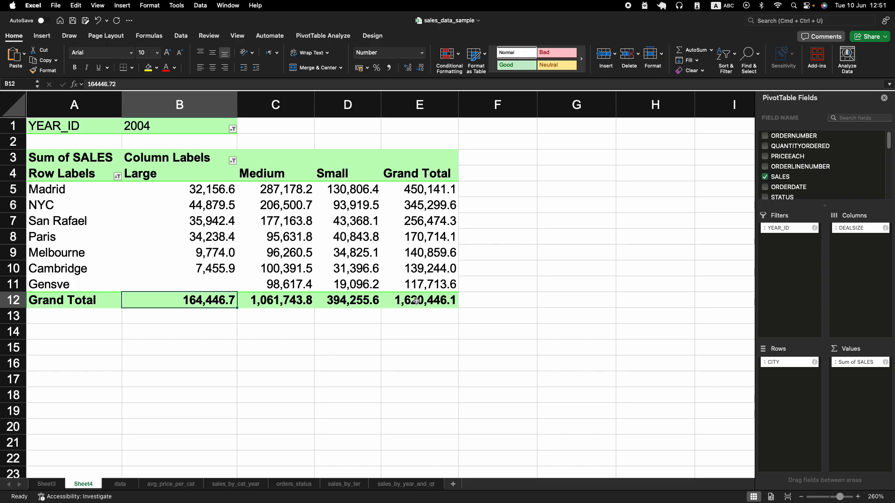
{"action": "left_click_drag", "start_coordinate": [418, 300], "coordinate": [202, 183]}
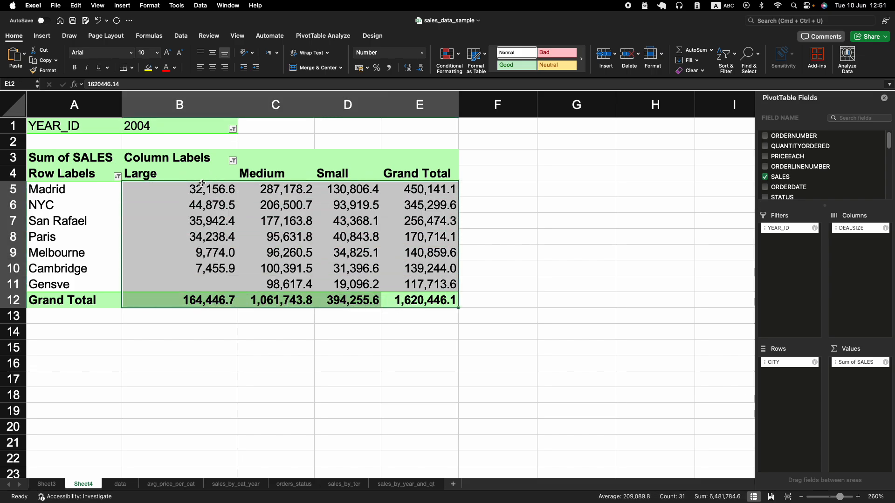
{"action": "left_click", "coordinate": [407, 240]}
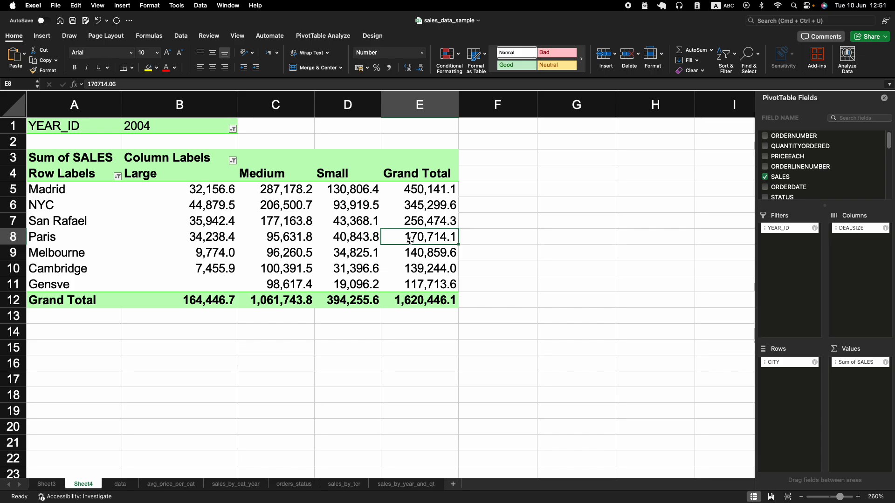
{"action": "key", "text": "super+shift+5"}
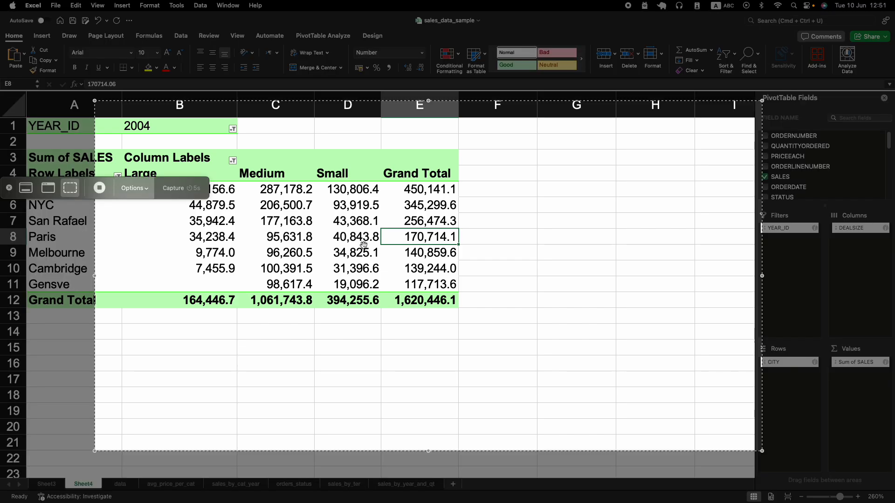